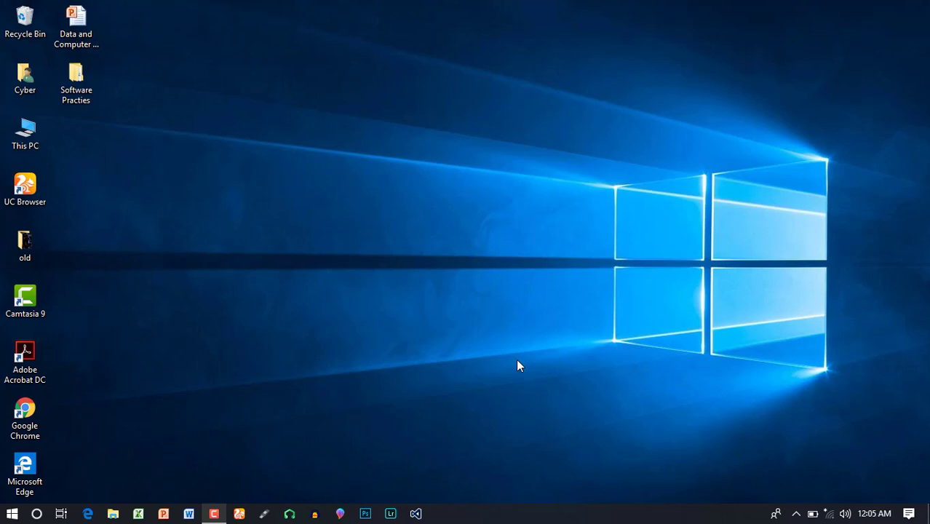
Launch Photoshop from the taskbar and wait for the start screen listing recent files.
left_click(365, 514)
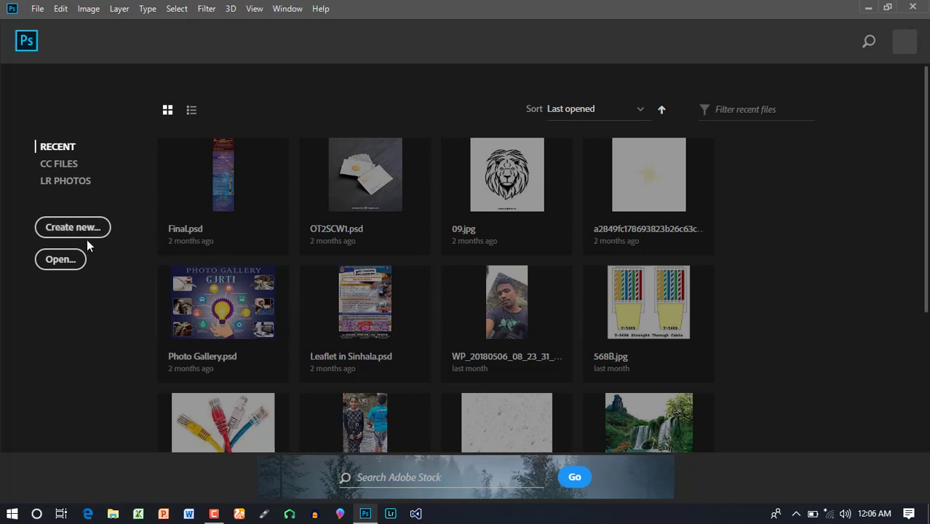
Start a new document with File > New, showing the recent custom sizes.
left_click(33, 9)
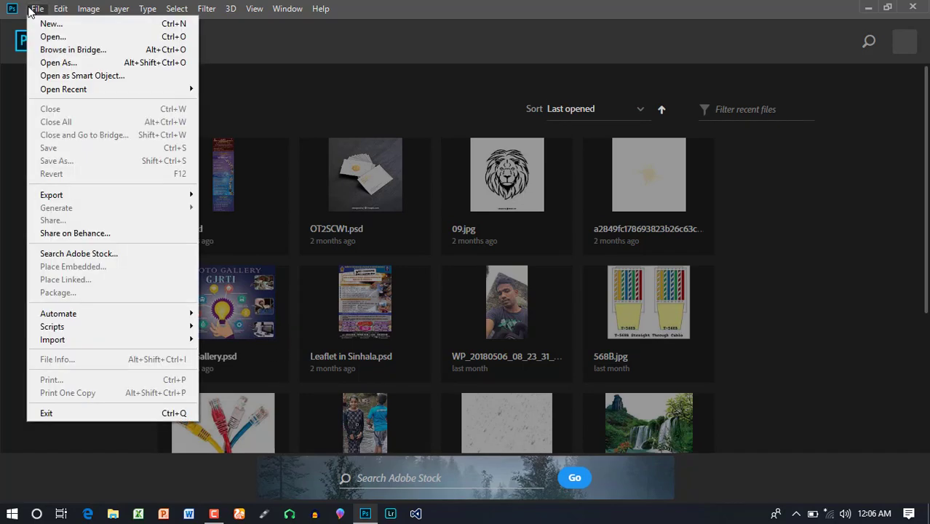
left_click(31, 10)
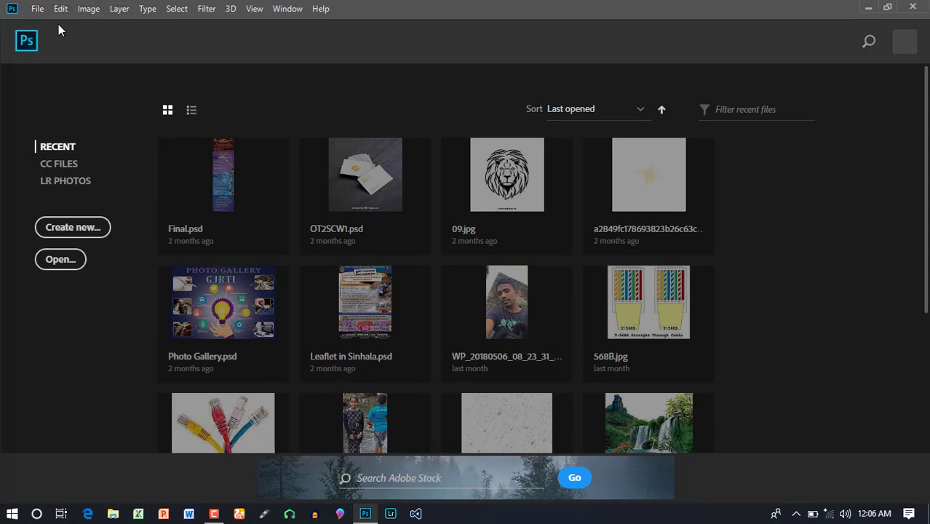
left_click(37, 8)
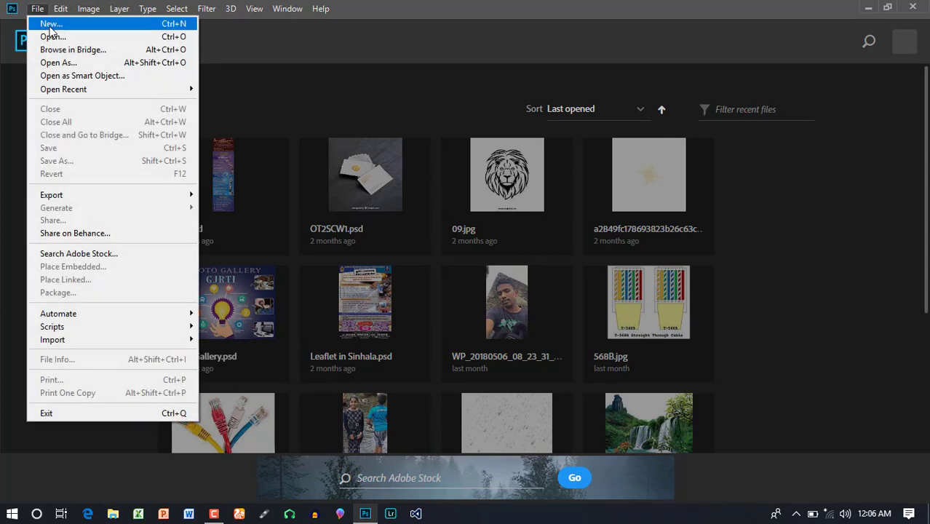
left_click(49, 24)
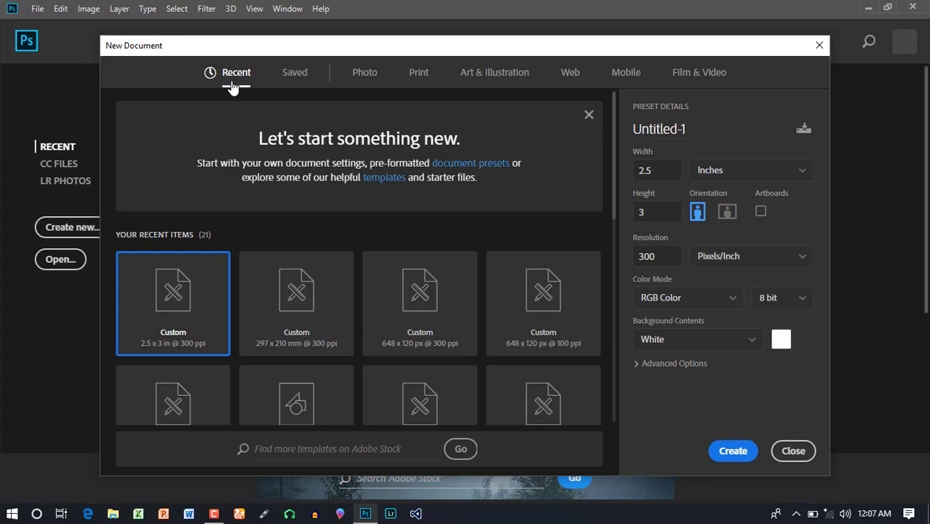
Browse the Saved, Photo (Landscape 4x6) and Print presets, ending on the Photo blank presets.
scroll(295, 193, "down", 3)
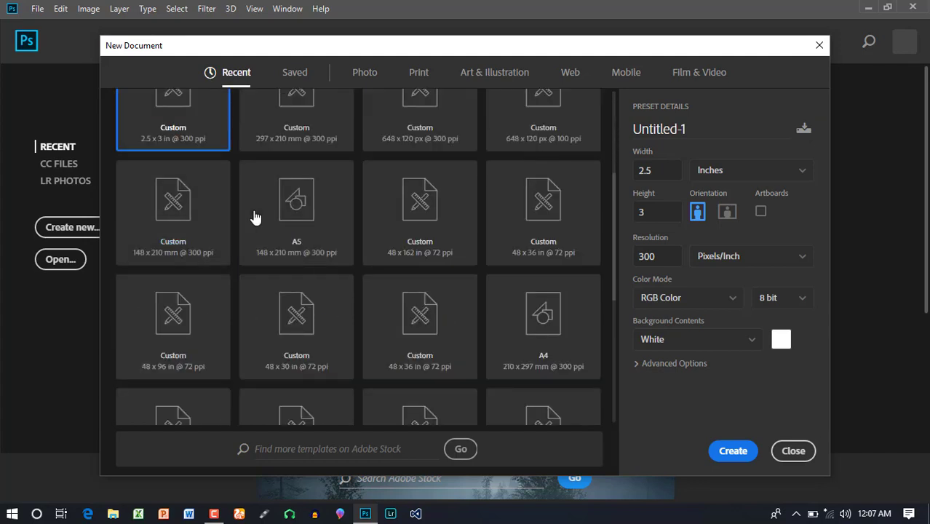
scroll(298, 256, "up", 5)
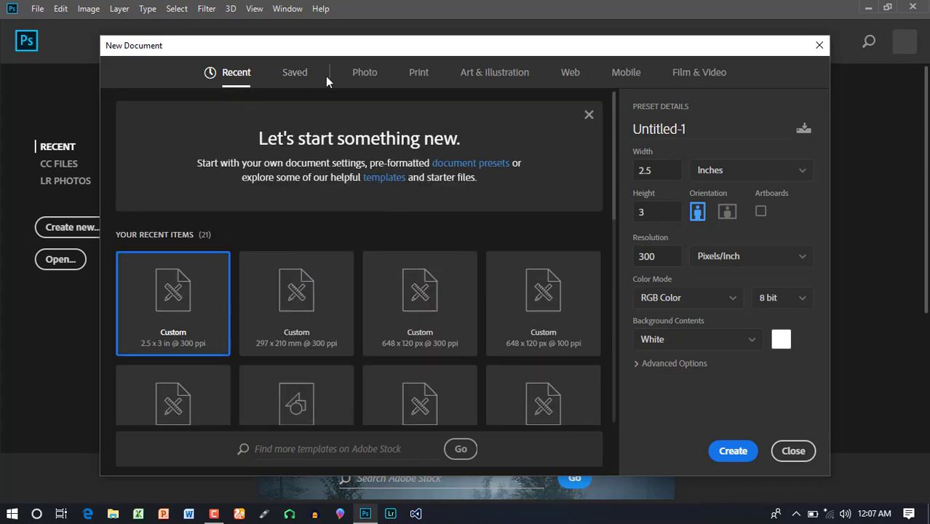
left_click(295, 76)
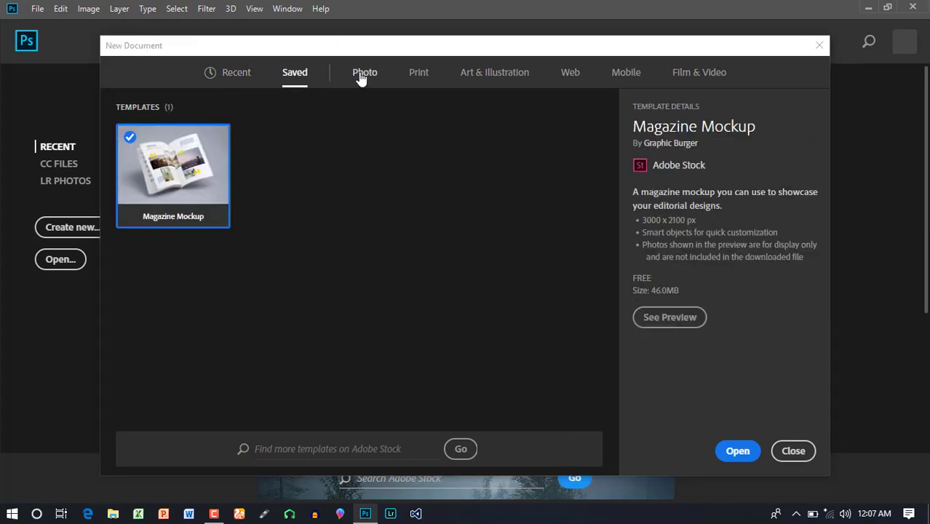
left_click(362, 74)
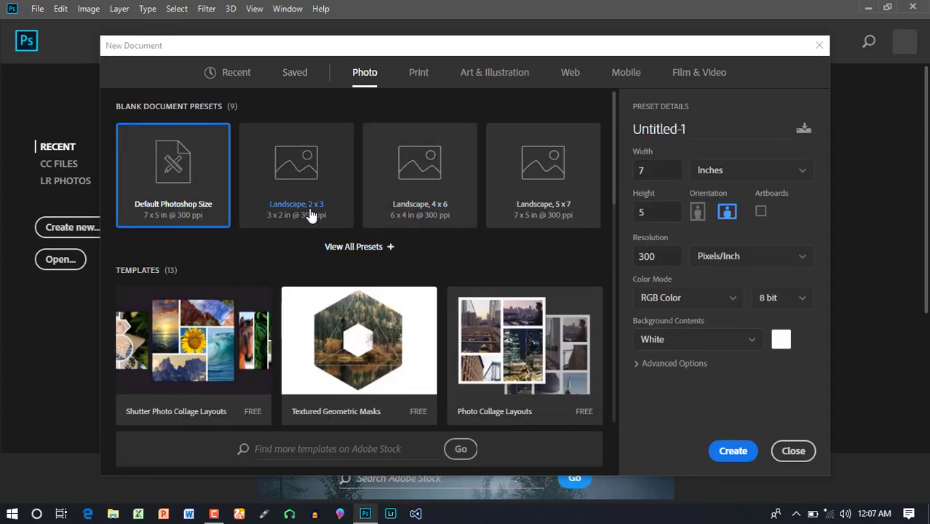
left_click(430, 190)
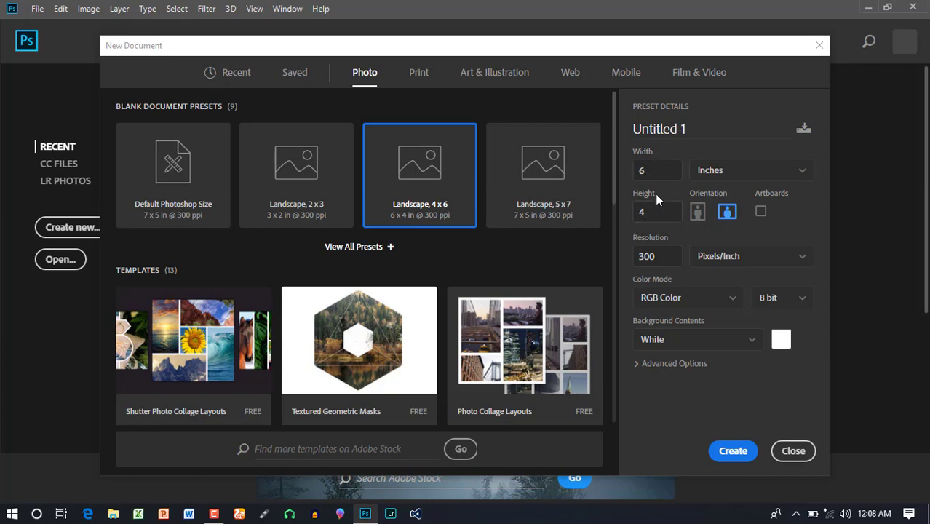
left_click(425, 76)
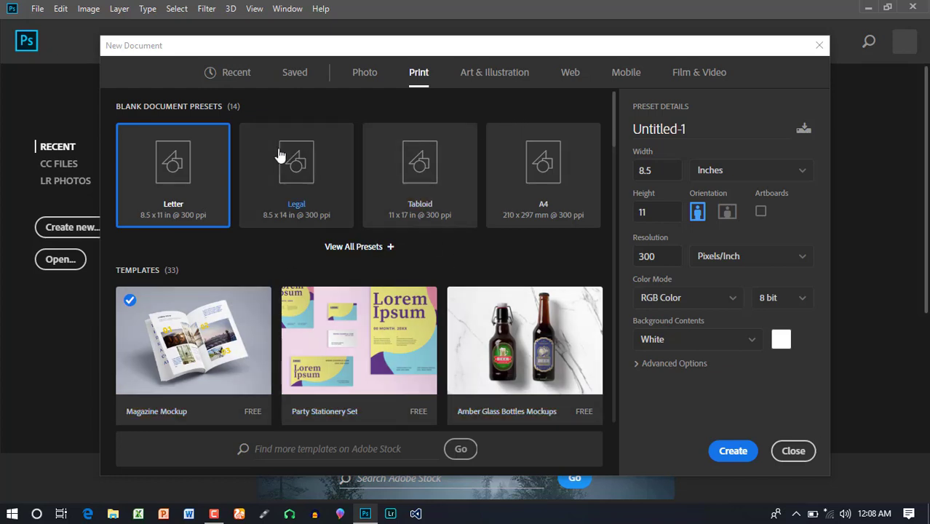
left_click(355, 77)
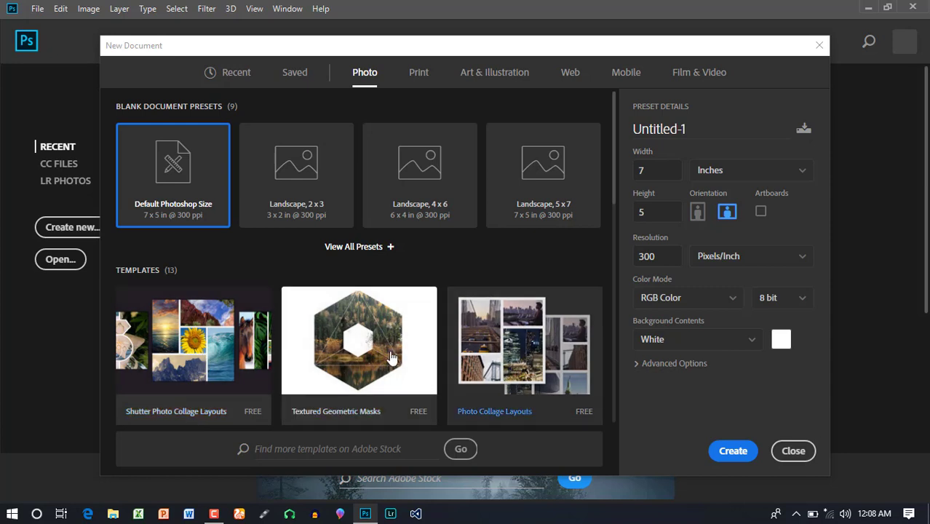
Choose the A4 print preset, 210 x 297 mm at 300 ppi, from all Print presets.
left_click(364, 346)
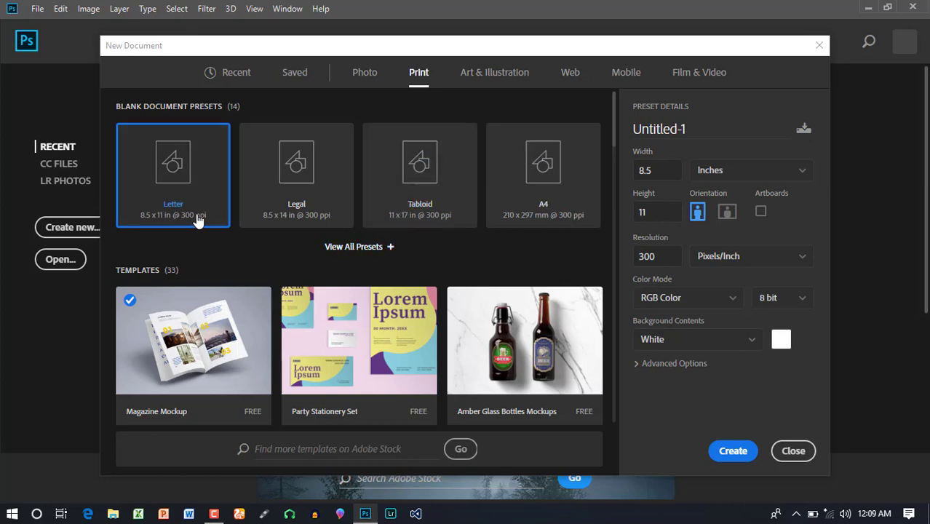
left_click(371, 249)
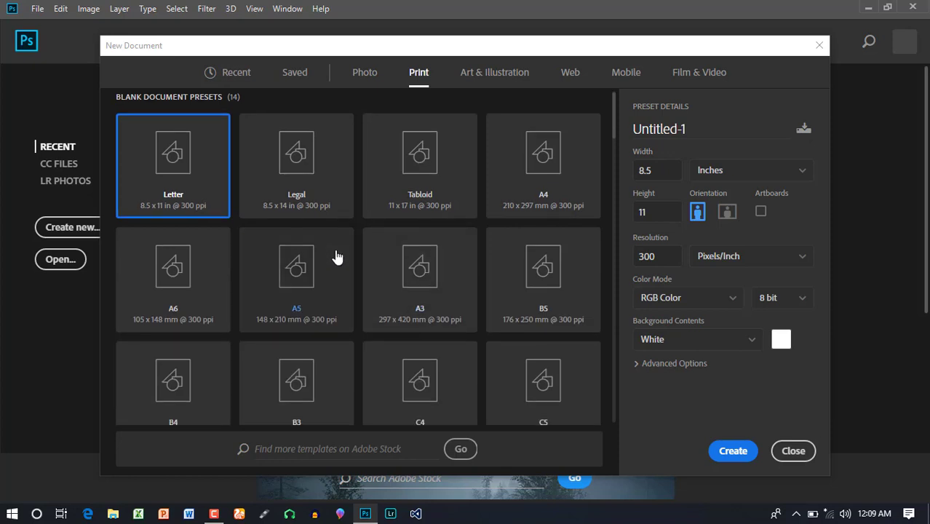
scroll(336, 260, "down", 3)
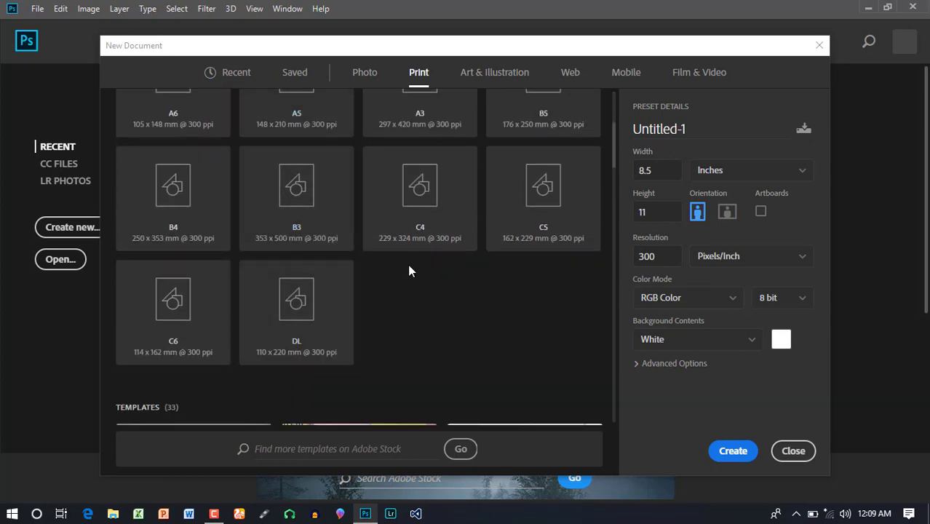
scroll(406, 264, "up", 3)
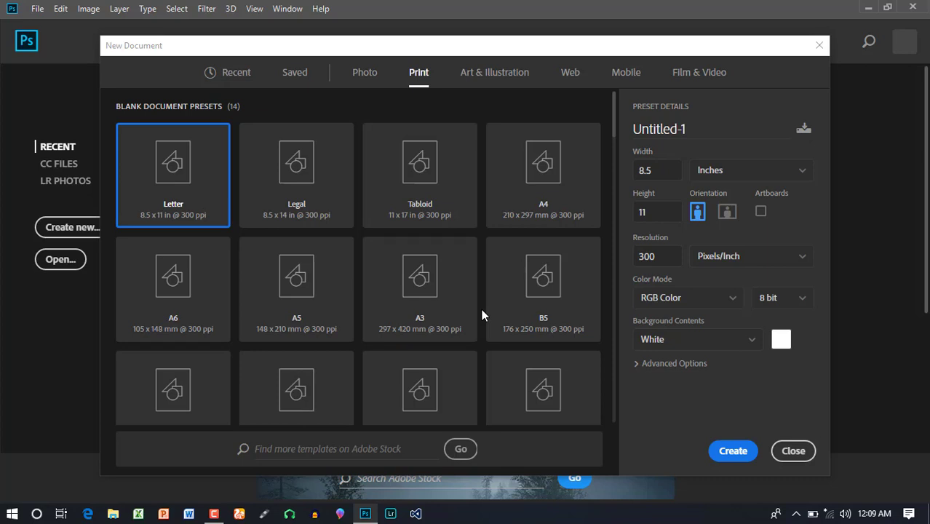
left_click(508, 175)
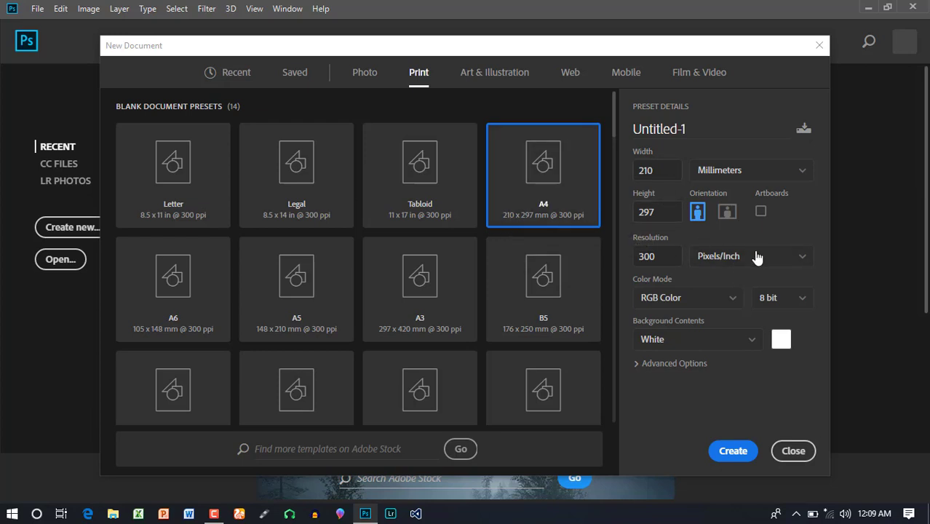
Inspect the 210 x 297 width and height values, keeping Millimeters as the unit.
left_click(637, 170)
left_click(655, 216)
left_click(800, 179)
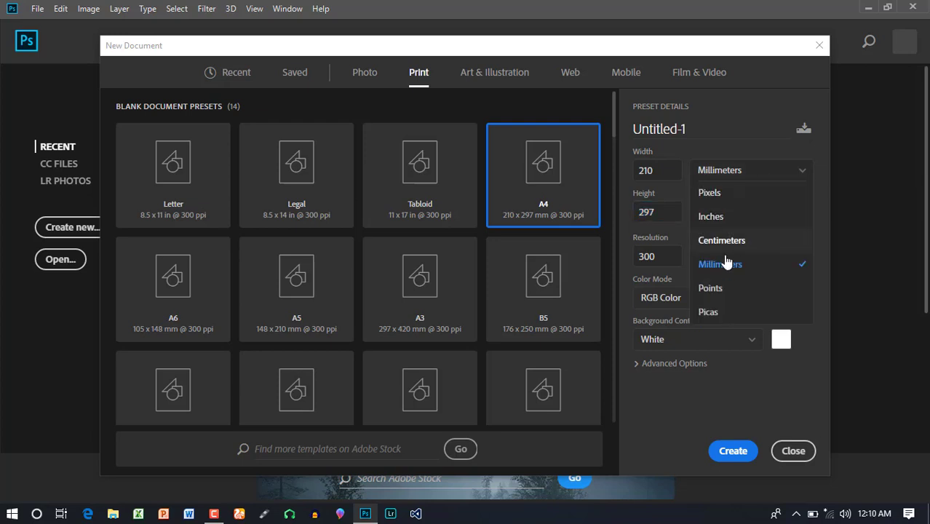
left_click(678, 203)
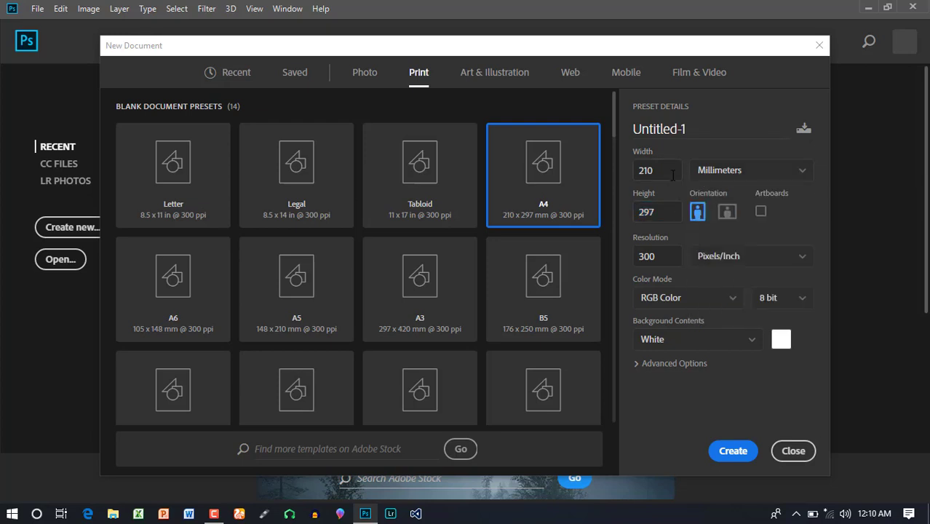
double_click(661, 168)
key("Tab")
Switch the A4 page to landscape orientation, making it 297 x 210 mm.
left_click_drag(659, 170, 613, 168)
left_click(668, 173)
key("Tab")
left_click(728, 212)
left_click(728, 212)
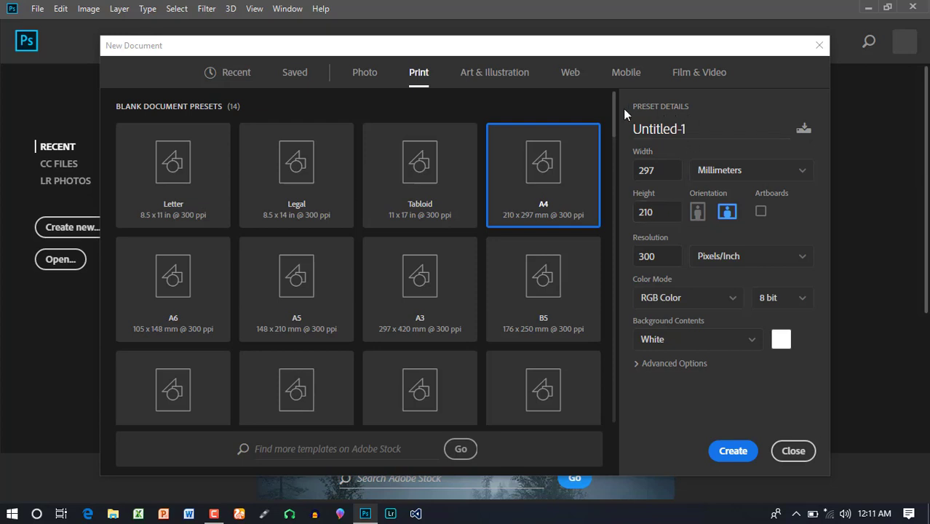
left_click_drag(687, 129, 627, 124)
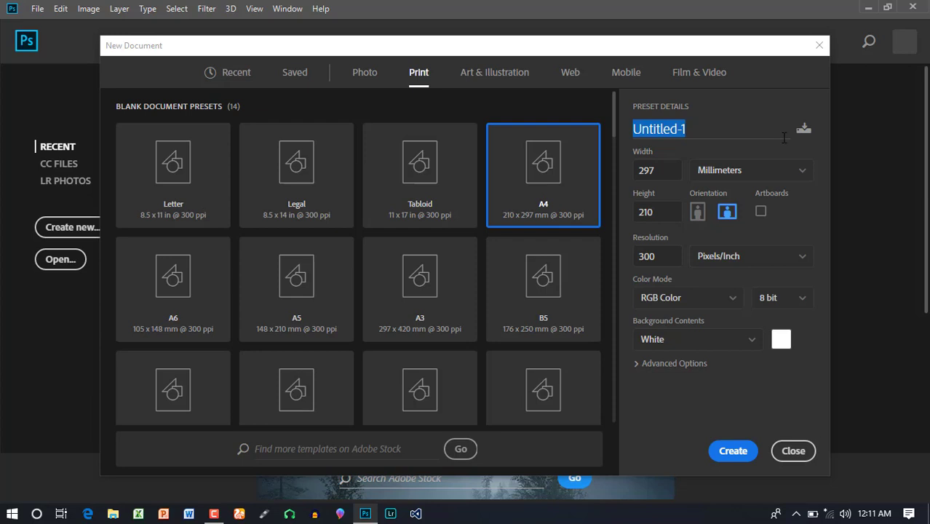
Rename the new document to 'my 1st design'.
key("BackSpace")
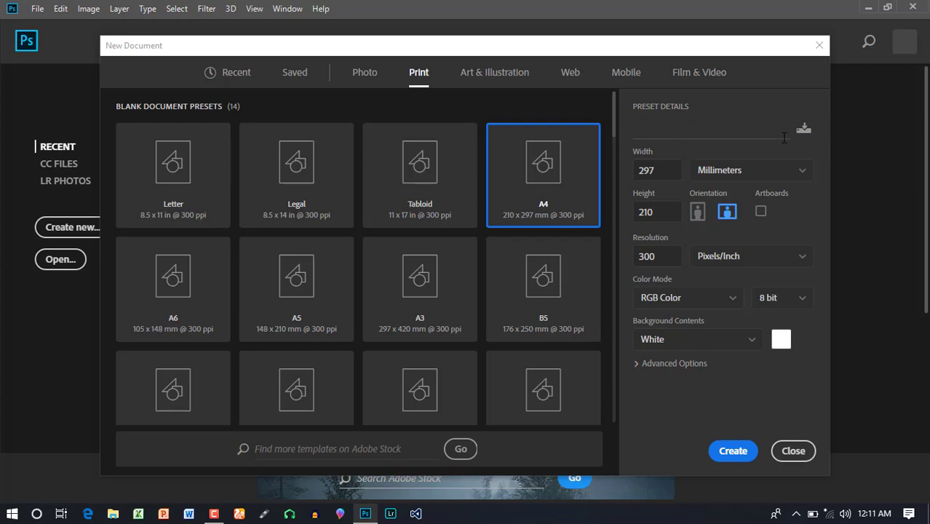
type("my 1st design")
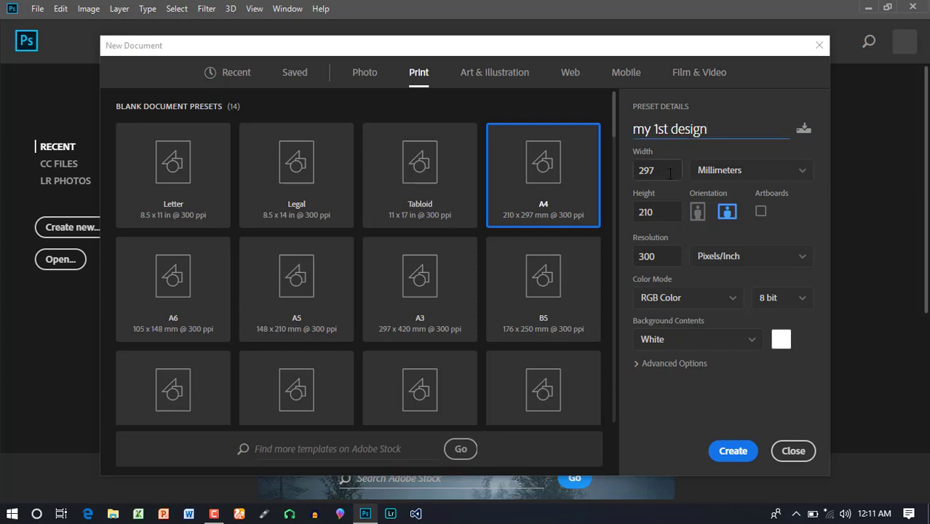
key("Tab")
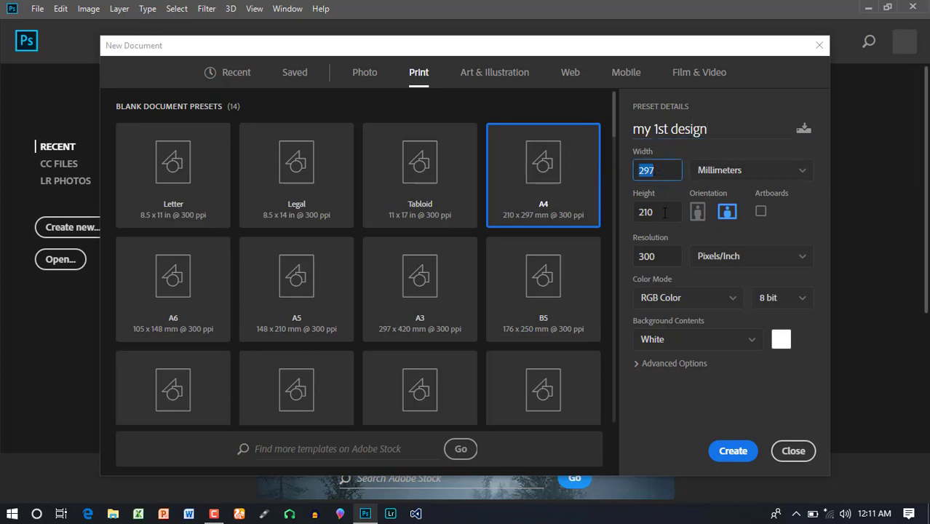
key("Tab")
Pick the Legal preset, 8.5 x 14 Inches at 300 ppi, keeping Inches as the unit.
left_click(415, 195)
left_click(411, 271)
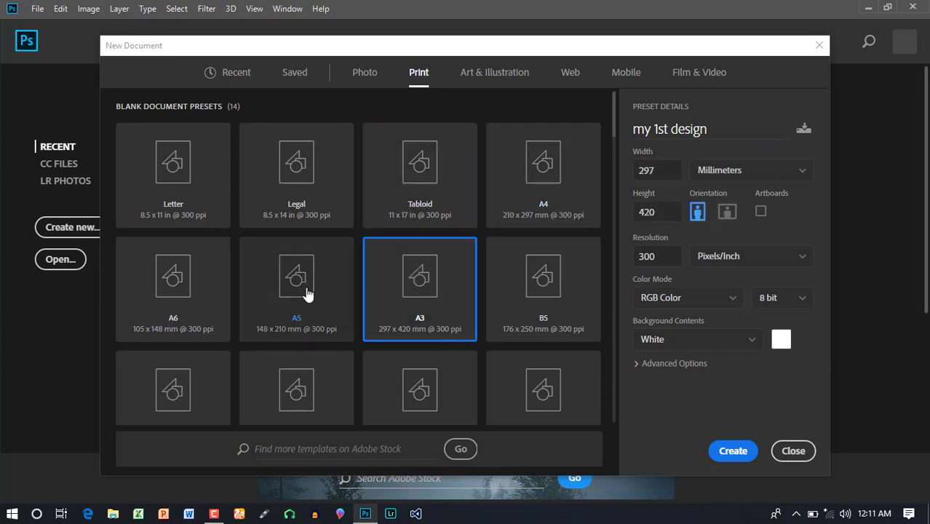
left_click(303, 290)
left_click(289, 208)
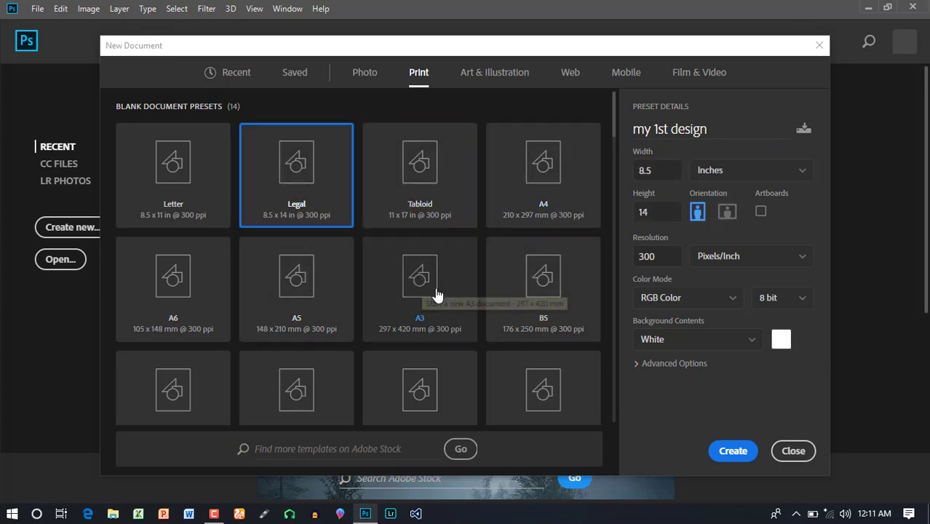
left_click(659, 171)
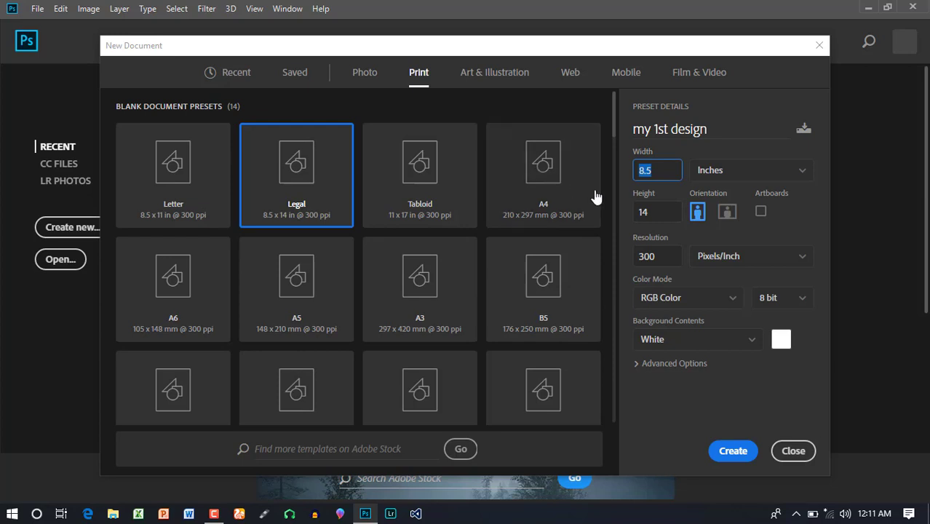
left_click(800, 172)
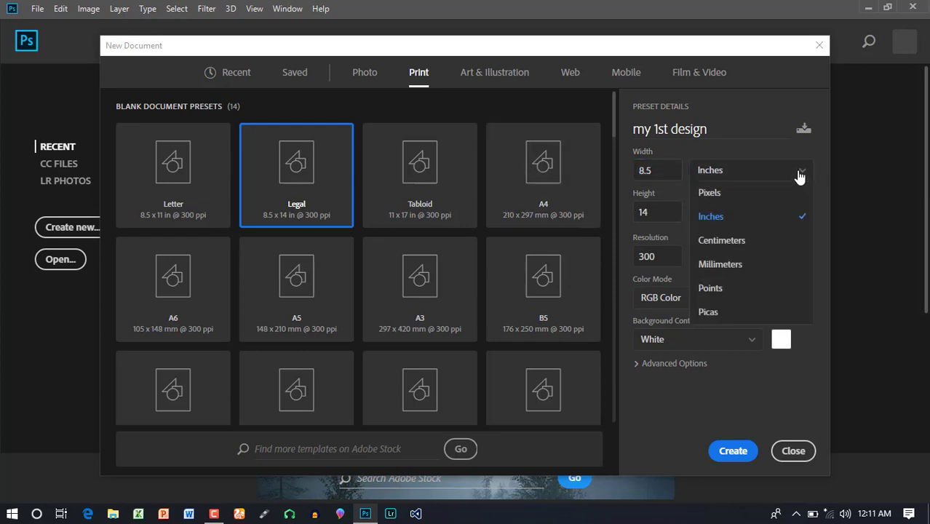
left_click(719, 148)
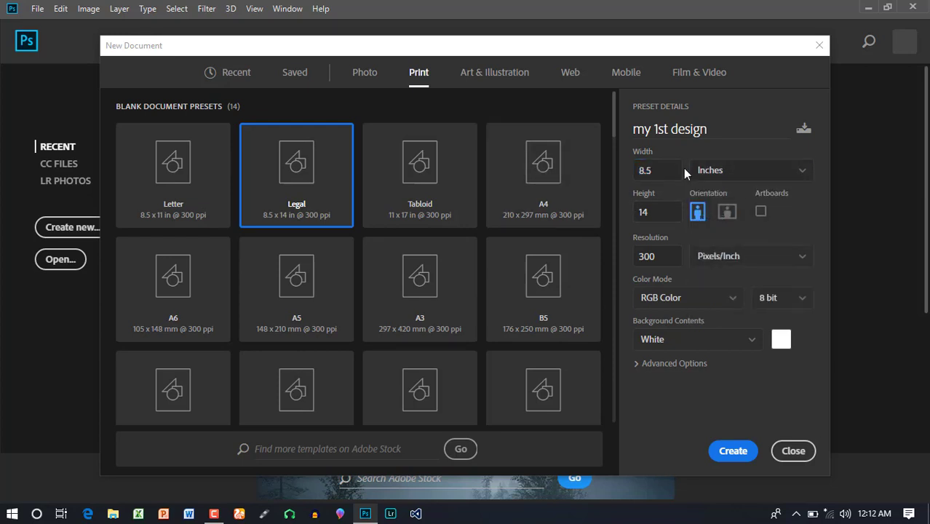
left_click(802, 173)
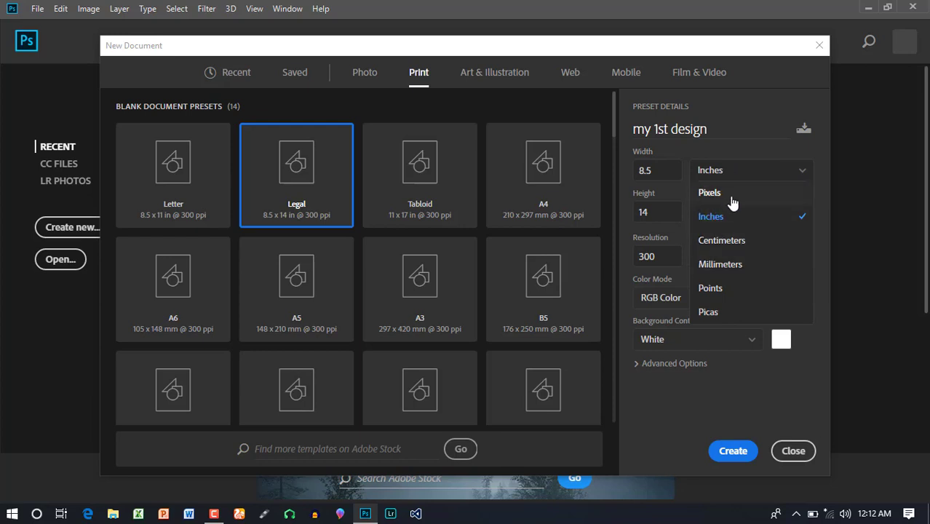
left_click(745, 147)
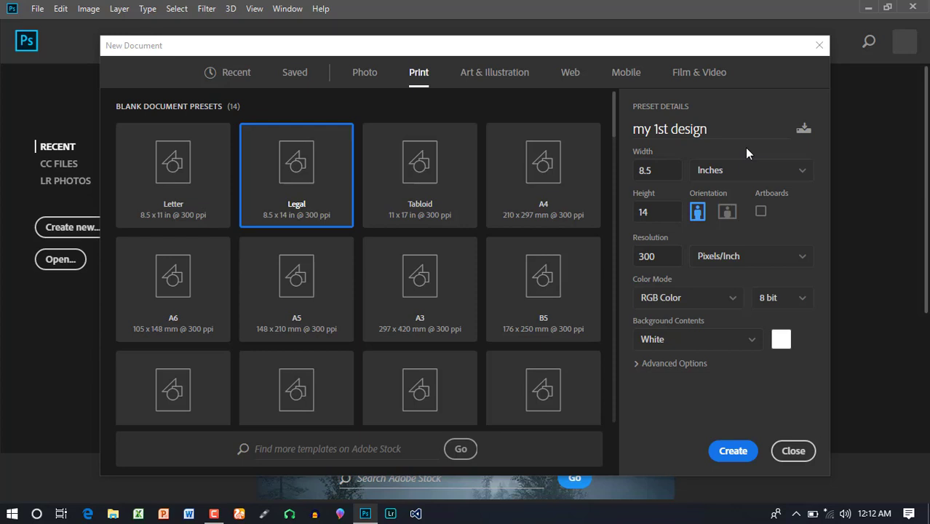
left_click(726, 211)
left_click(699, 212)
left_click(726, 212)
left_click(699, 211)
Leave the resolution at 300 Pixels/Inch and bring up the Color Mode choices.
left_click(663, 254)
left_click(656, 256)
left_click_drag(657, 256, 607, 251)
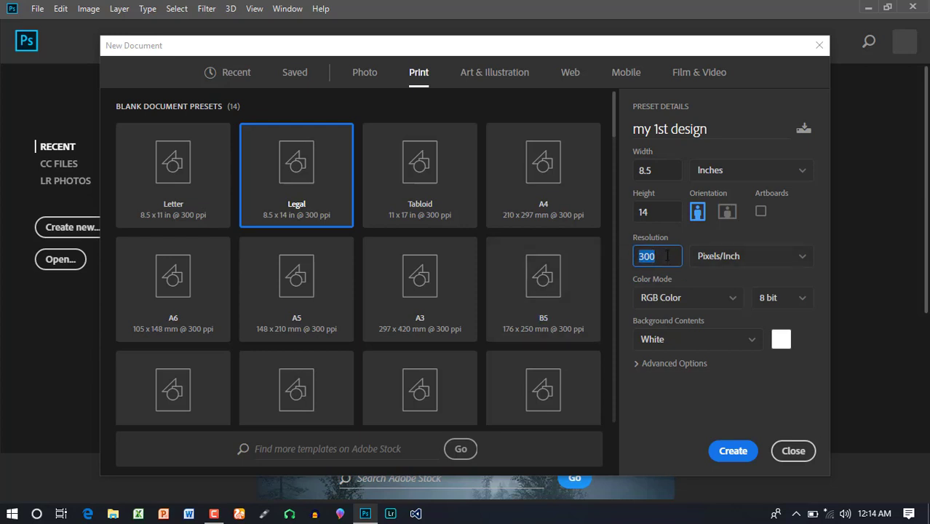
left_click_drag(662, 256, 634, 256)
left_click(639, 257)
left_click_drag(656, 256, 638, 256)
left_click(668, 256)
left_click_drag(656, 256, 613, 252)
left_click(676, 300)
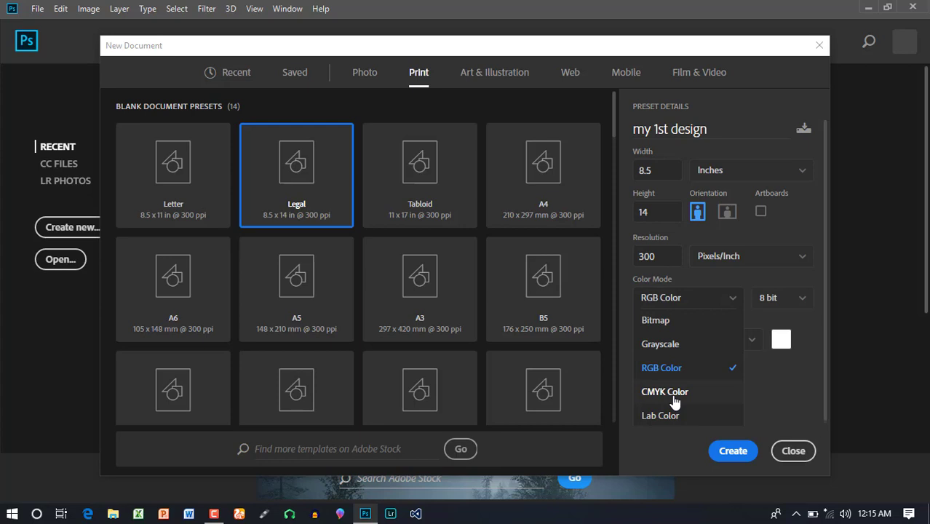
Change the document's colour mode from RGB to CMYK Color, 8 bit.
left_click(725, 394)
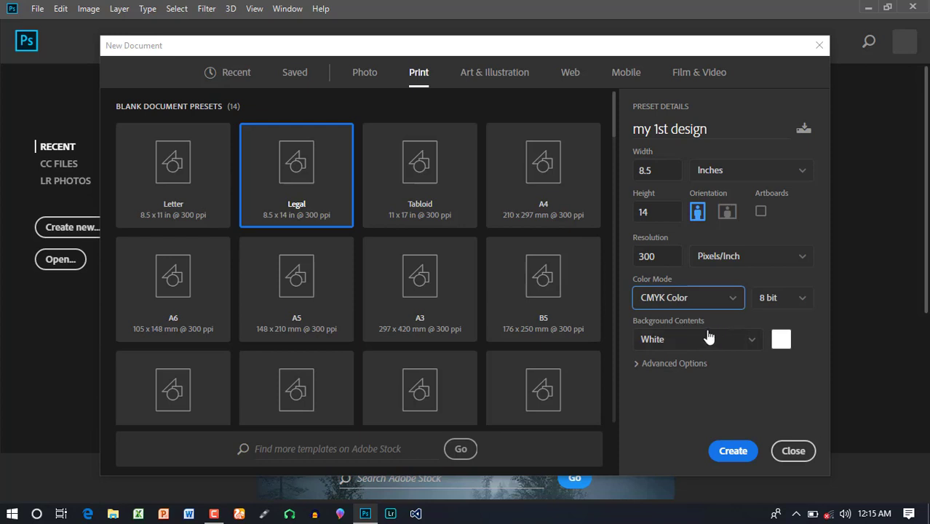
left_click(754, 343)
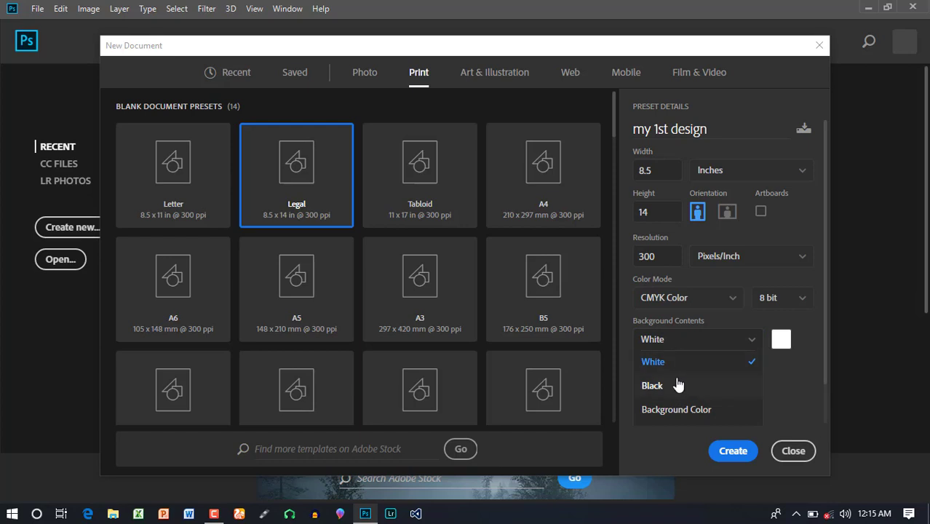
Set Background Contents to a custom dark red picked in the Color Picker.
scroll(675, 385, "down", 1)
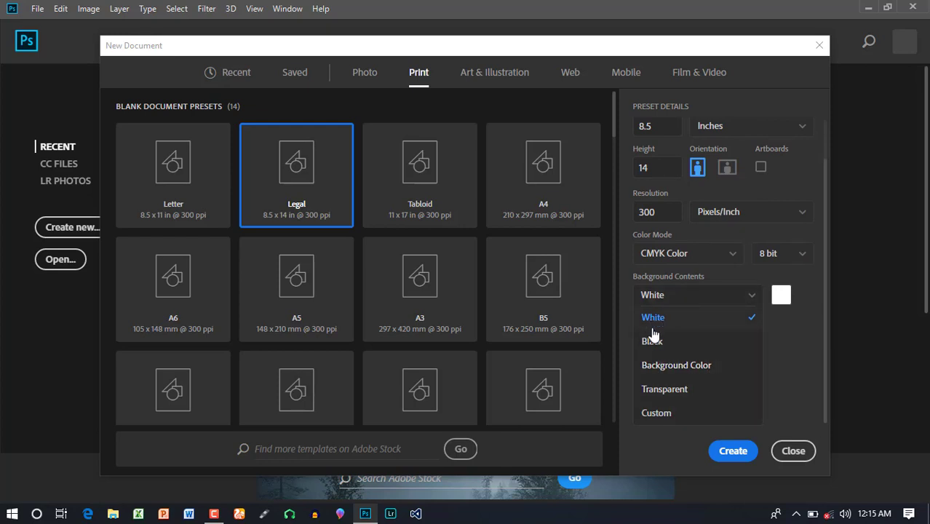
left_click(681, 365)
left_click(781, 339)
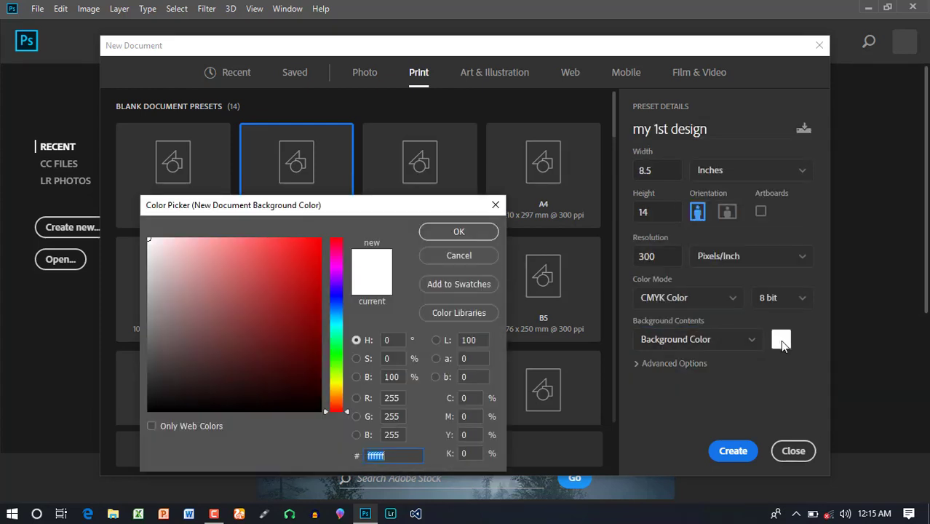
left_click(296, 286)
left_click(451, 233)
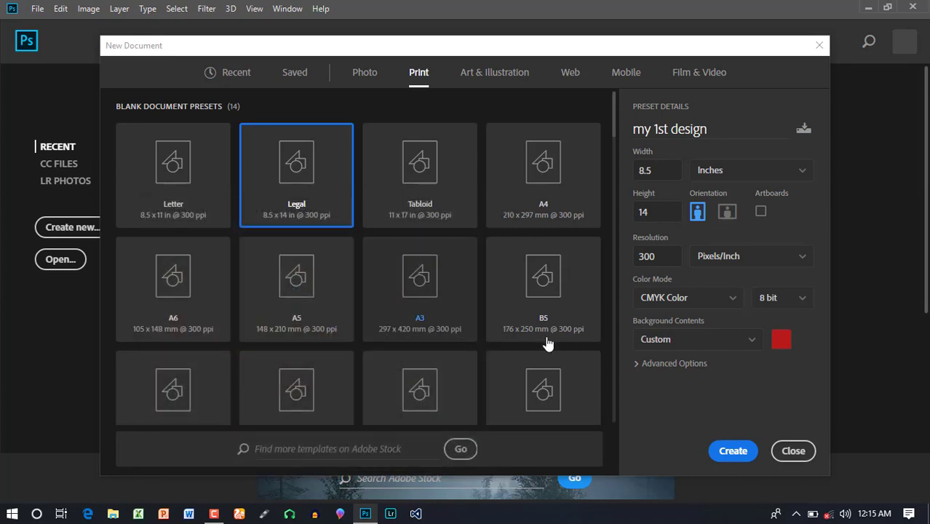
left_click(749, 341)
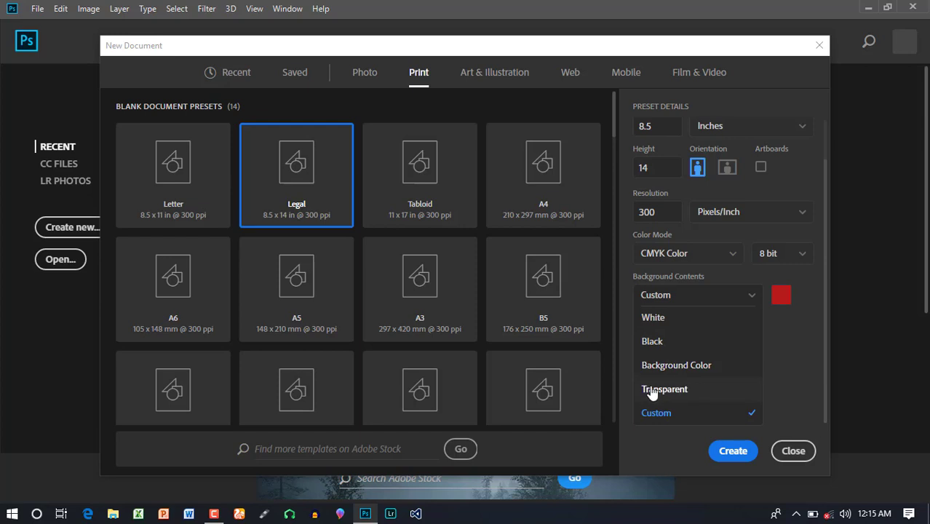
Make the background Transparent and confirm 8.5 x 14 Inches at 300 Pixels/Inch.
left_click(673, 393)
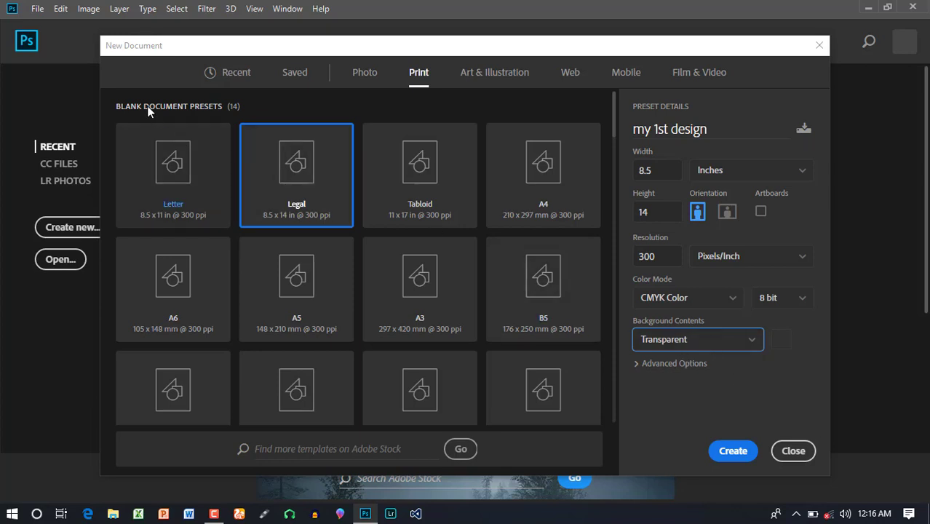
left_click(729, 130)
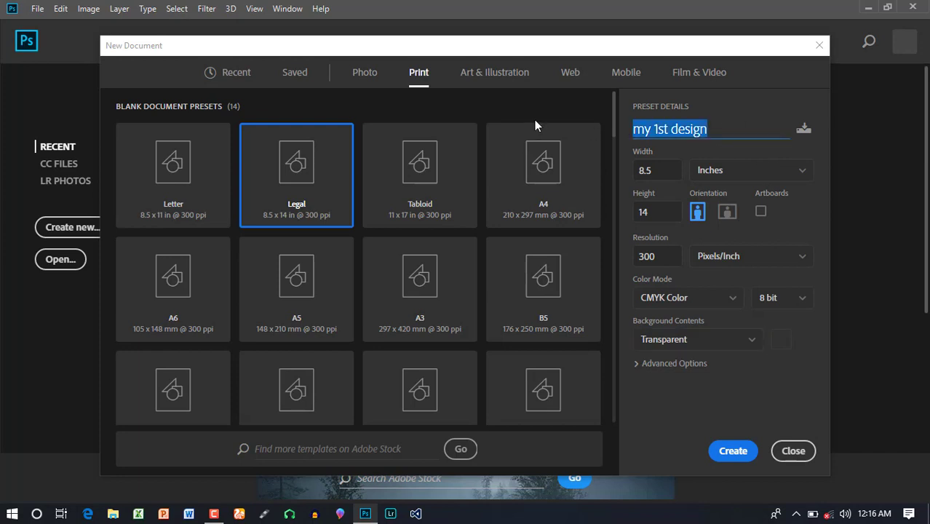
left_click(657, 170)
left_click(744, 177)
left_click(743, 173)
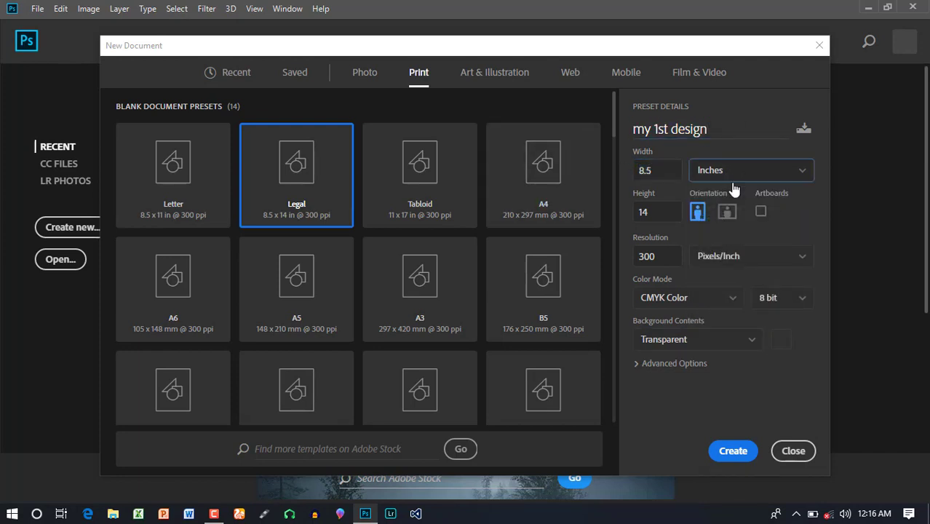
left_click(668, 212)
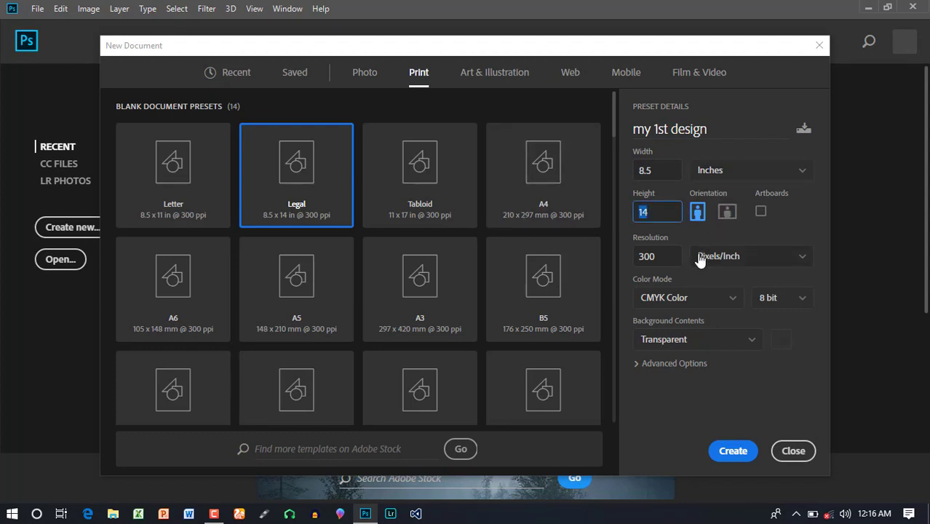
left_click(634, 256)
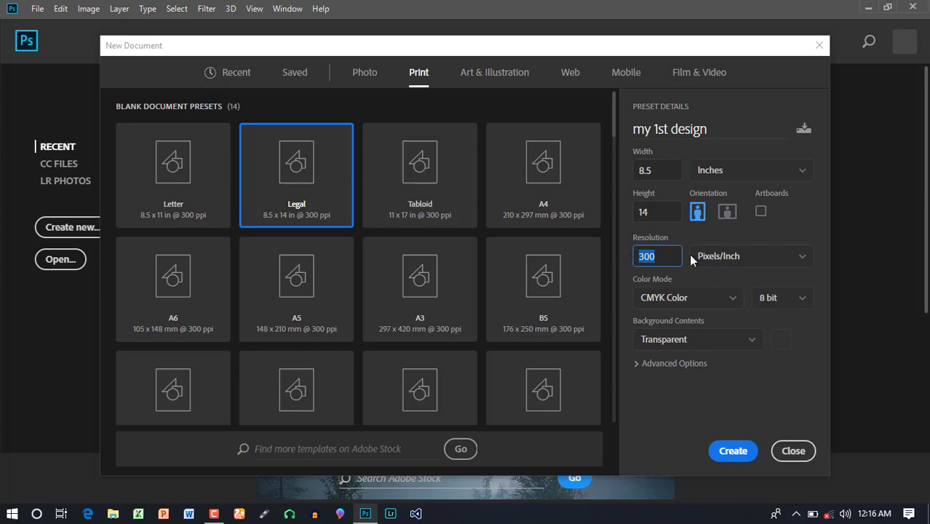
left_click(739, 256)
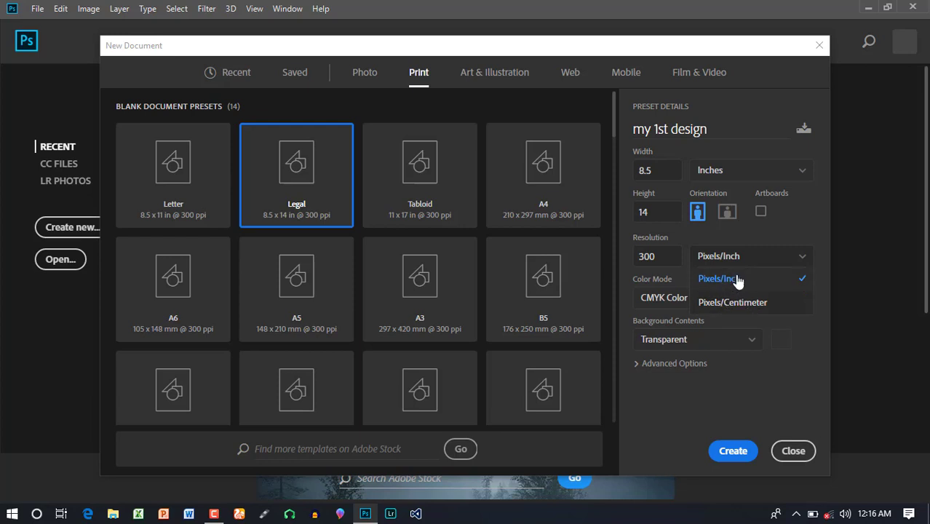
left_click(738, 281)
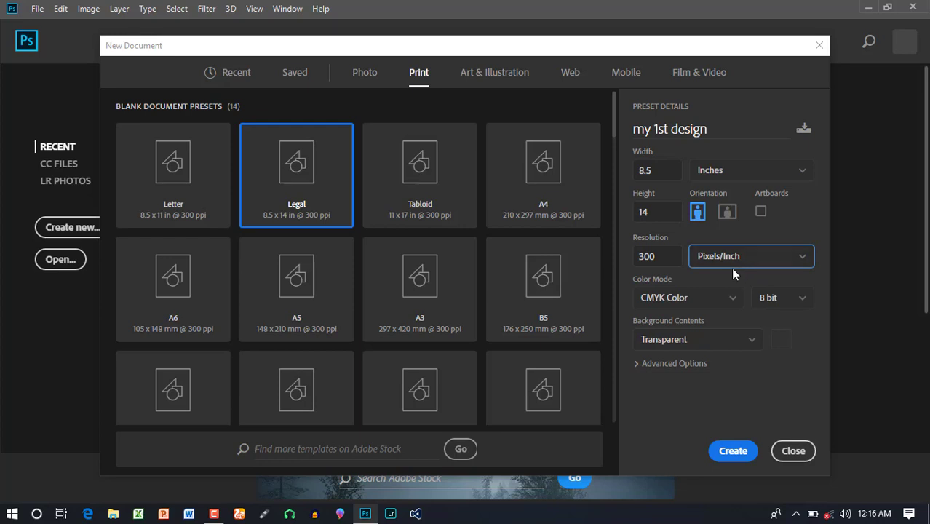
left_click(679, 303)
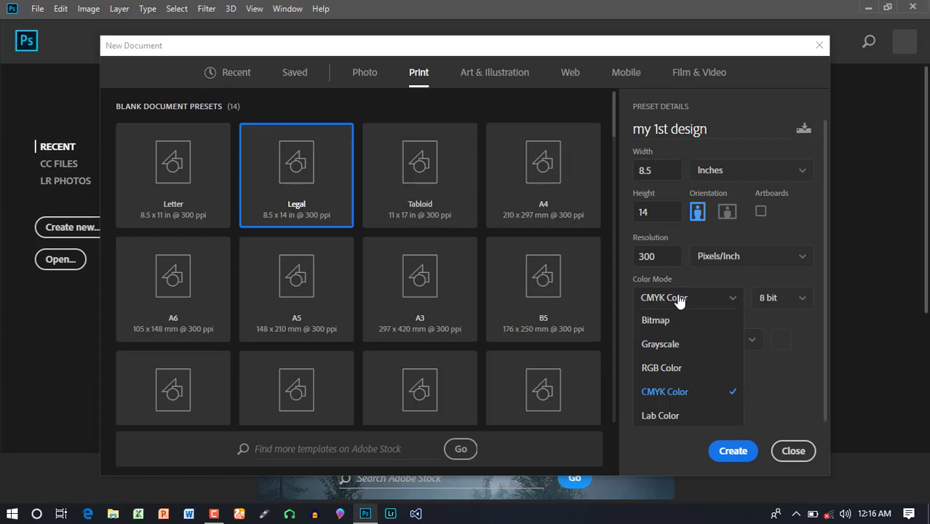
Set the colour mode to RGB Color and review Background Contents options, keeping Transparent.
left_click(673, 371)
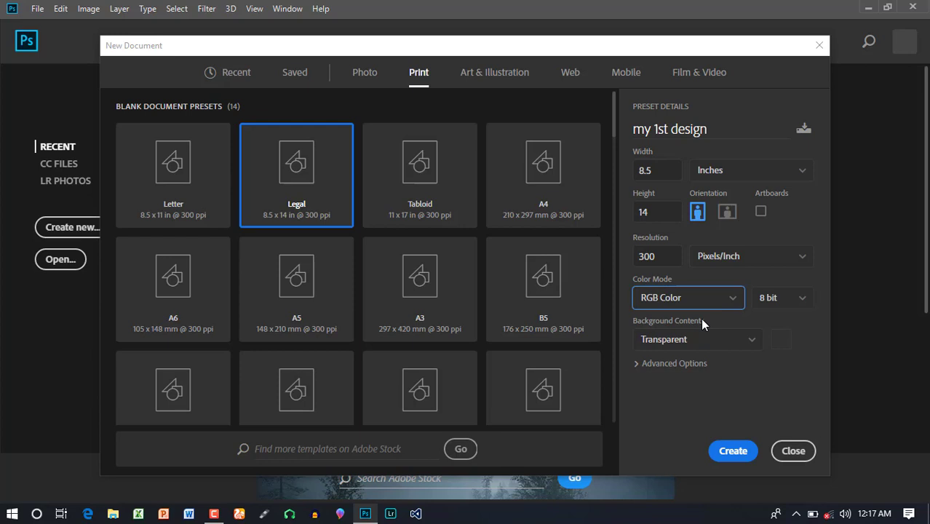
left_click(701, 338)
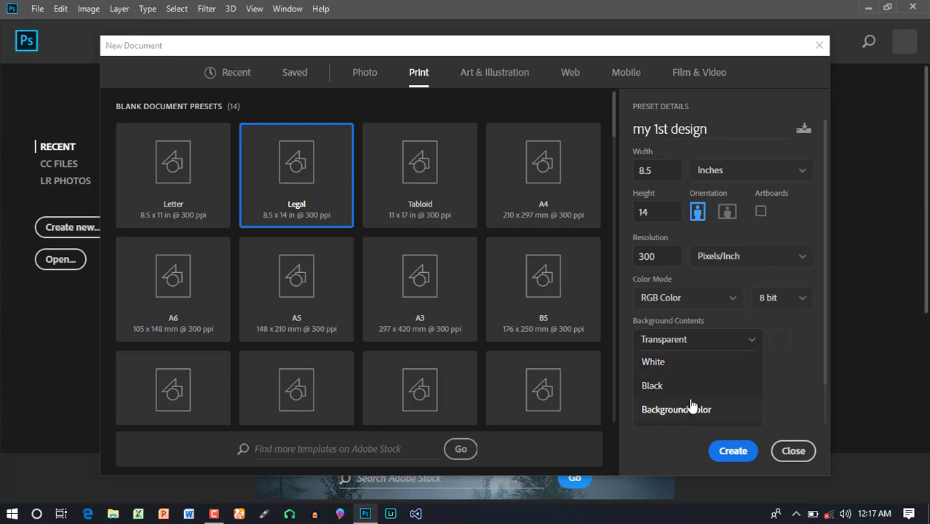
scroll(690, 410, "down", 1)
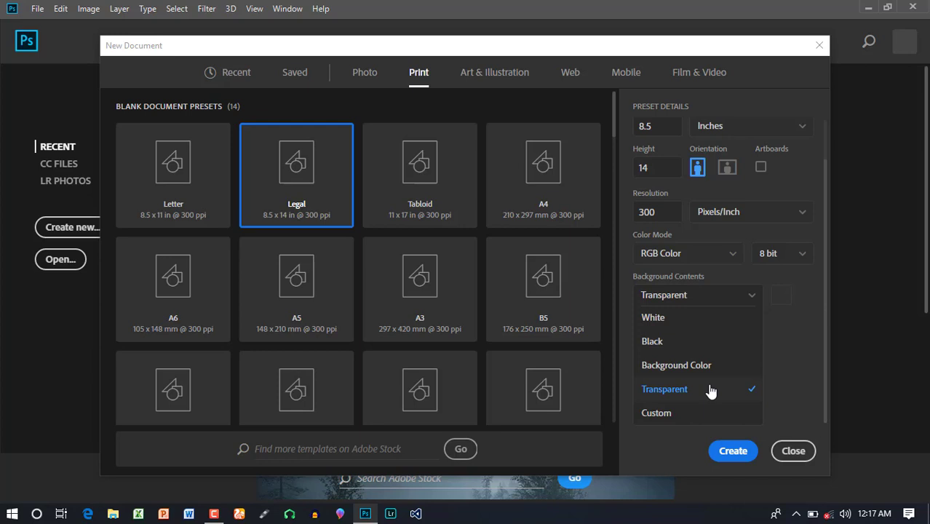
Create the transparent 'my 1st design' document, then start a new Untitled-1 document.
left_click(732, 452)
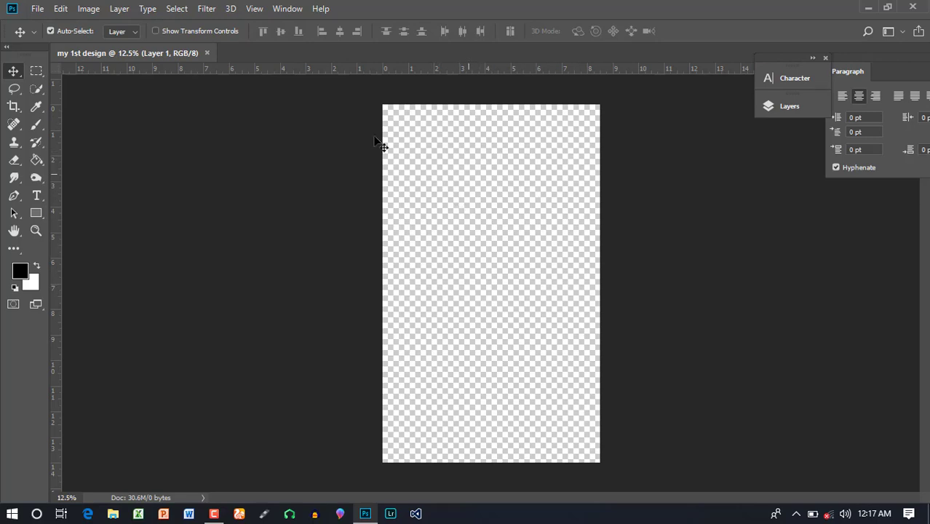
left_click(38, 9)
left_click(51, 23)
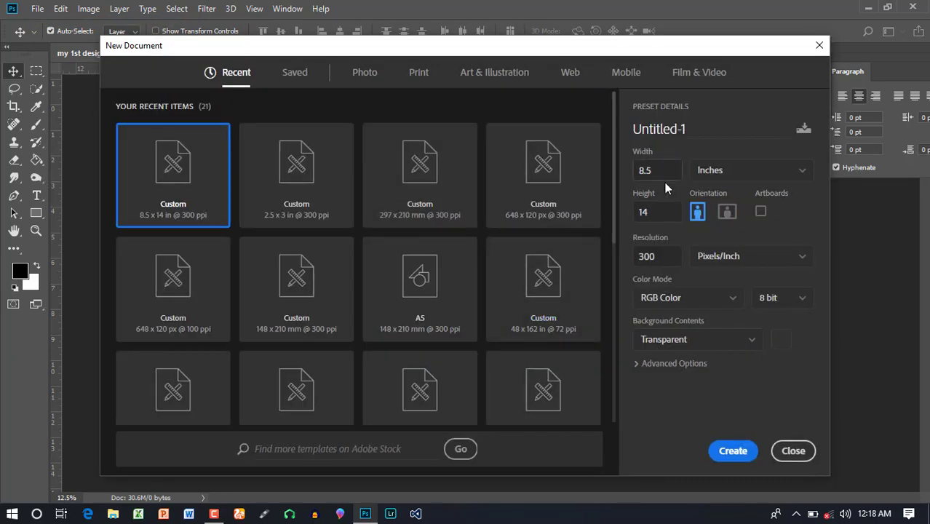
Create the Untitled-1 document with a White background.
left_click(725, 348)
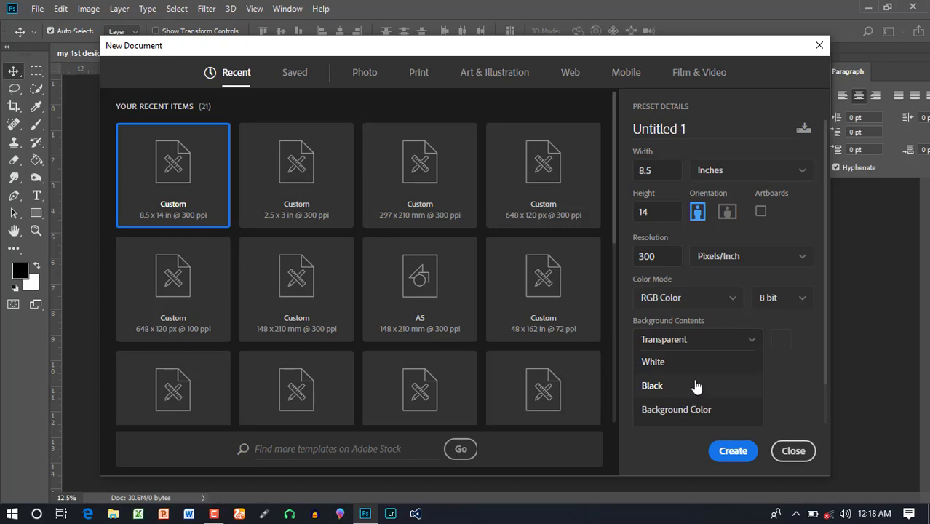
left_click(653, 362)
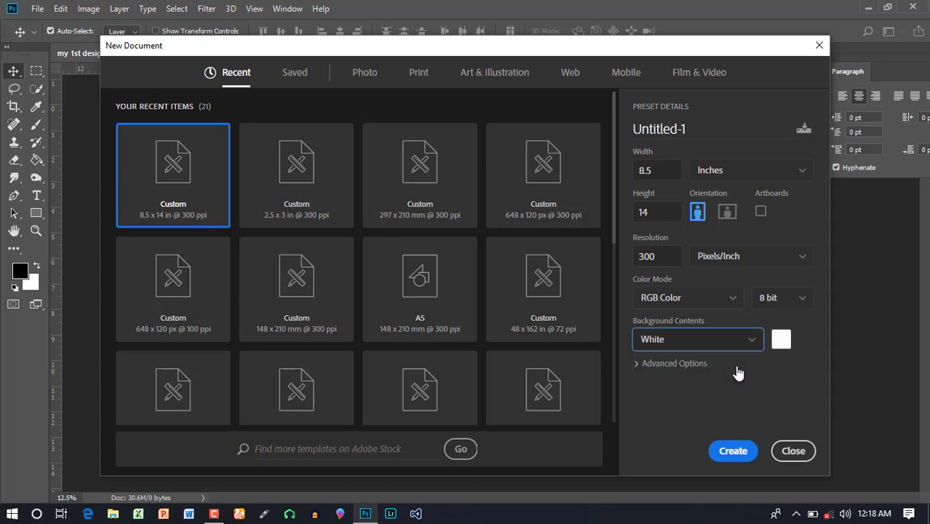
left_click(733, 450)
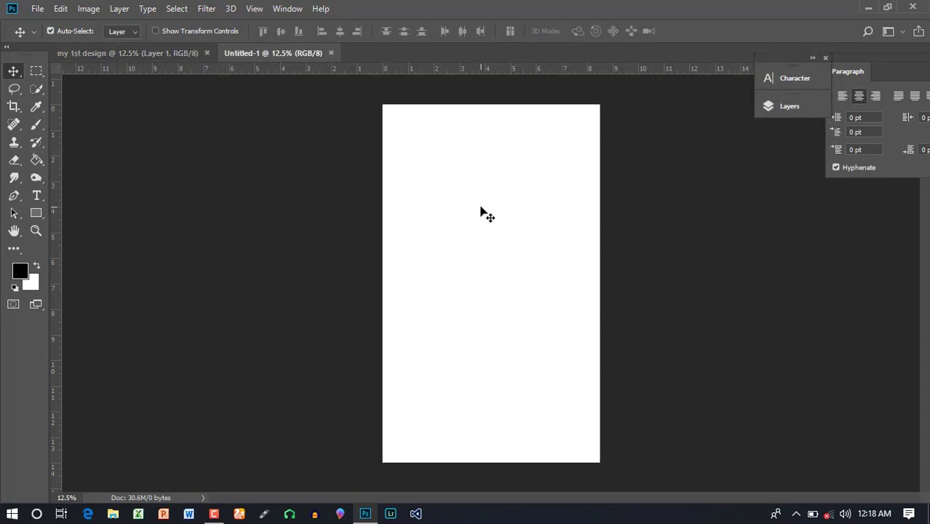
Switch between document tabs, close the Character/Layers and Paragraph panels, and start another new document.
left_click(130, 53)
left_click(267, 55)
left_click(825, 58)
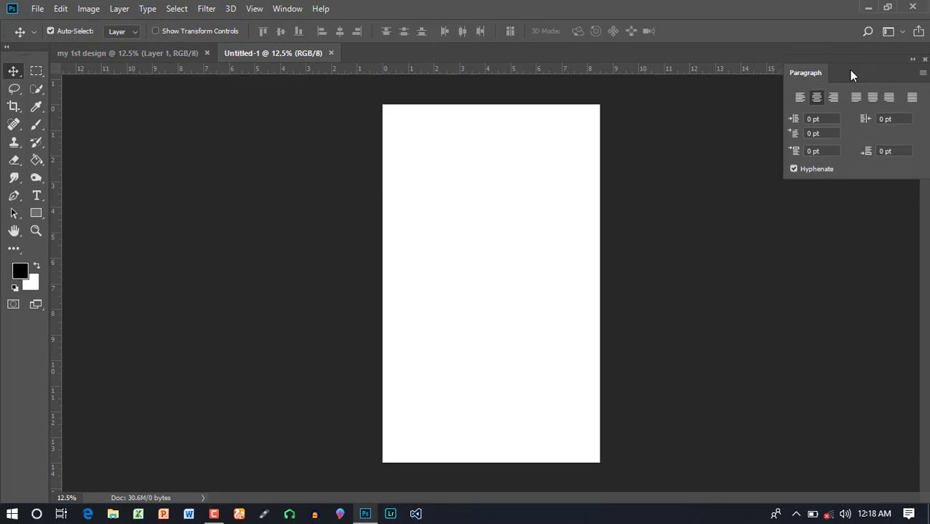
left_click(923, 60)
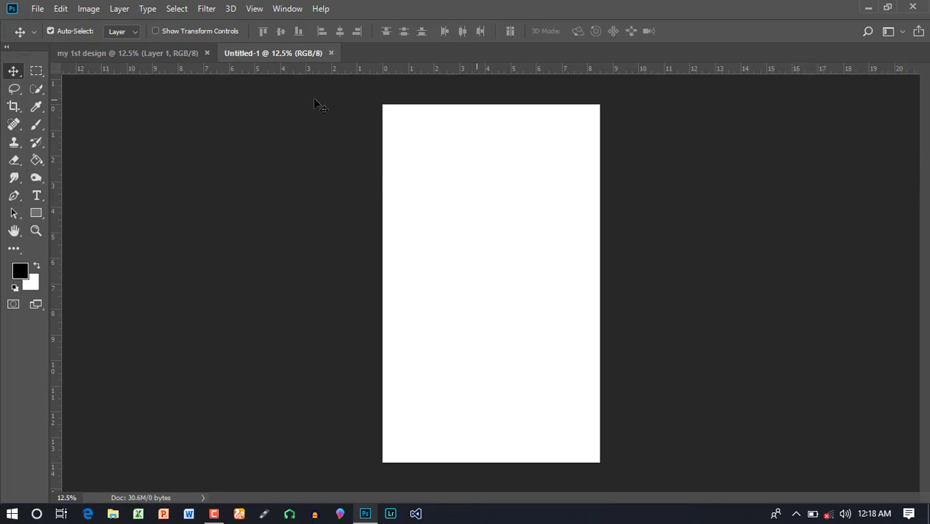
left_click(37, 8)
left_click(25, 24)
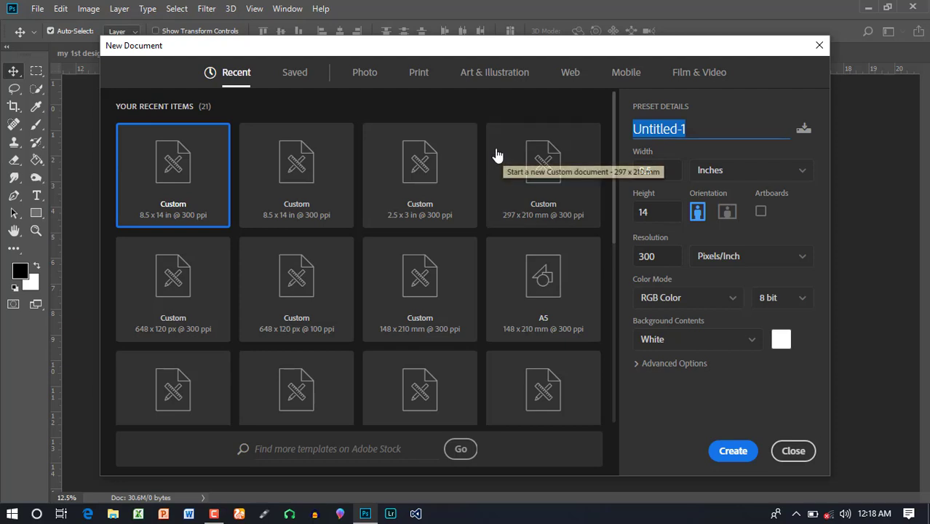
Name the new document '3rd' and set its background contents to Background Color.
type("3rd")
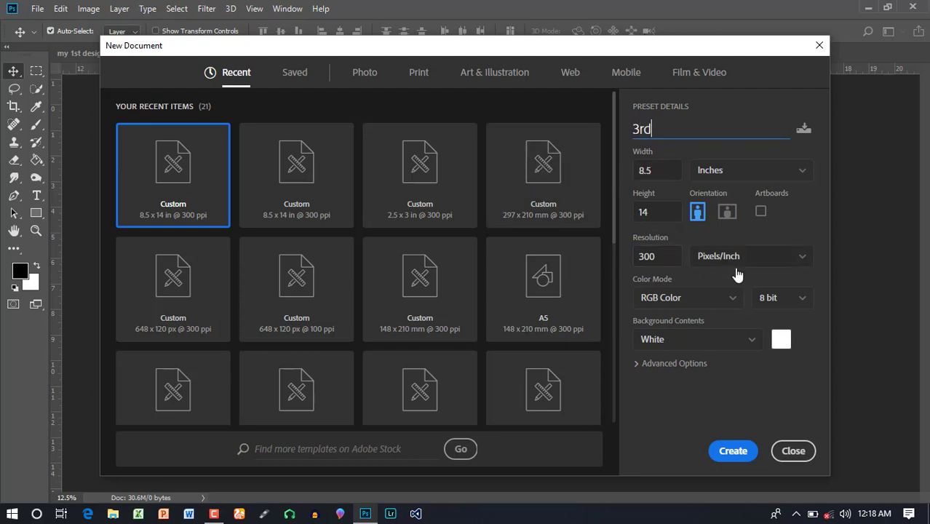
left_click(750, 340)
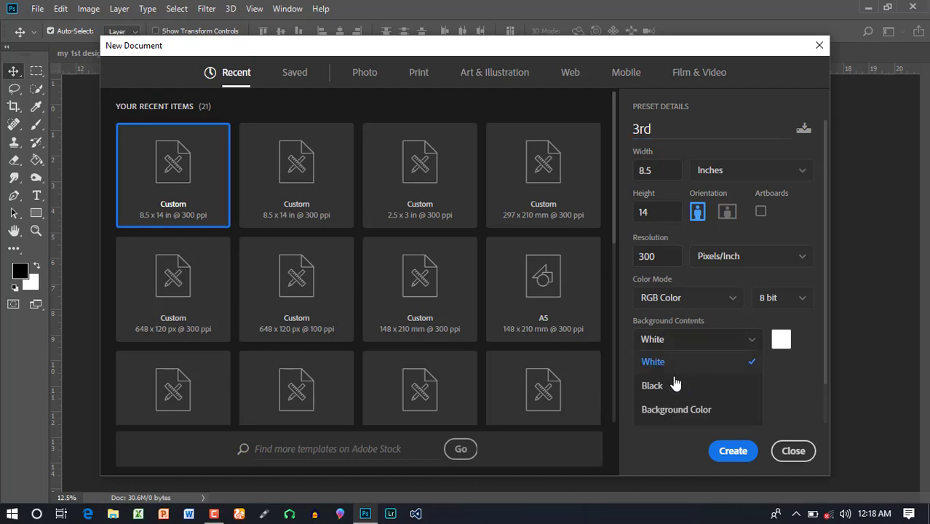
left_click(662, 410)
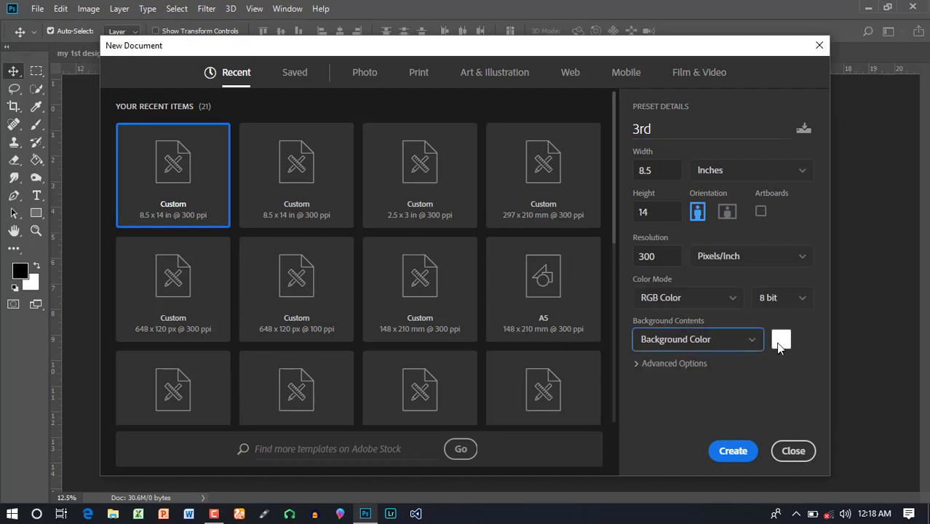
Pick a strong blue as the background colour and create the '3rd' document.
left_click(781, 339)
left_click_drag(337, 358, 338, 303)
left_click(309, 274)
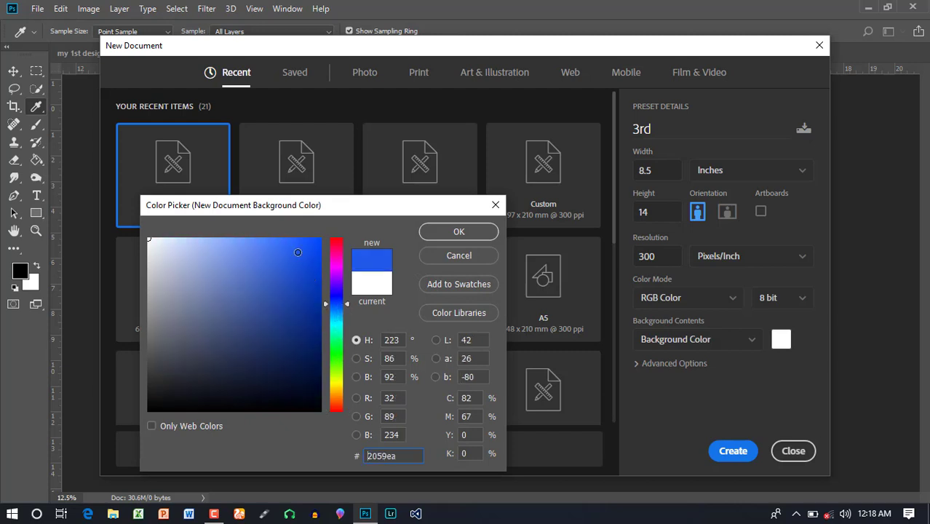
left_click(459, 232)
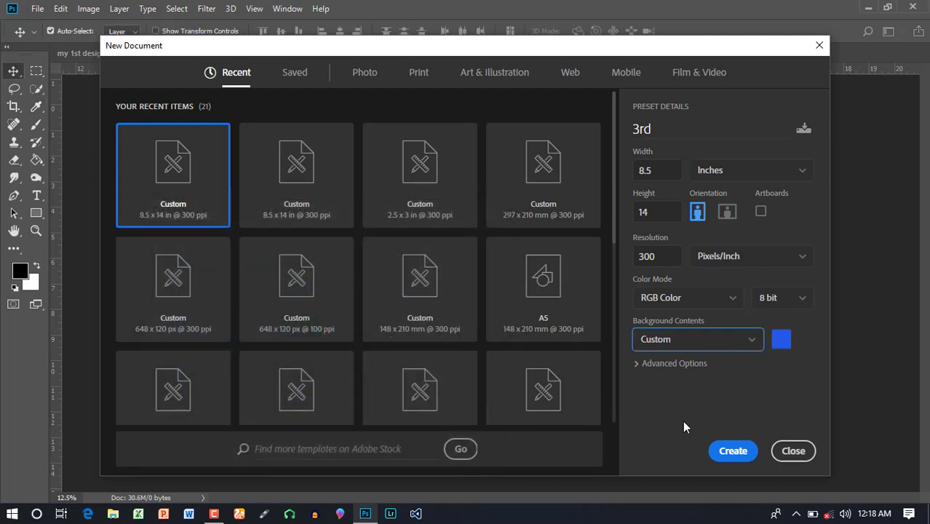
left_click(724, 447)
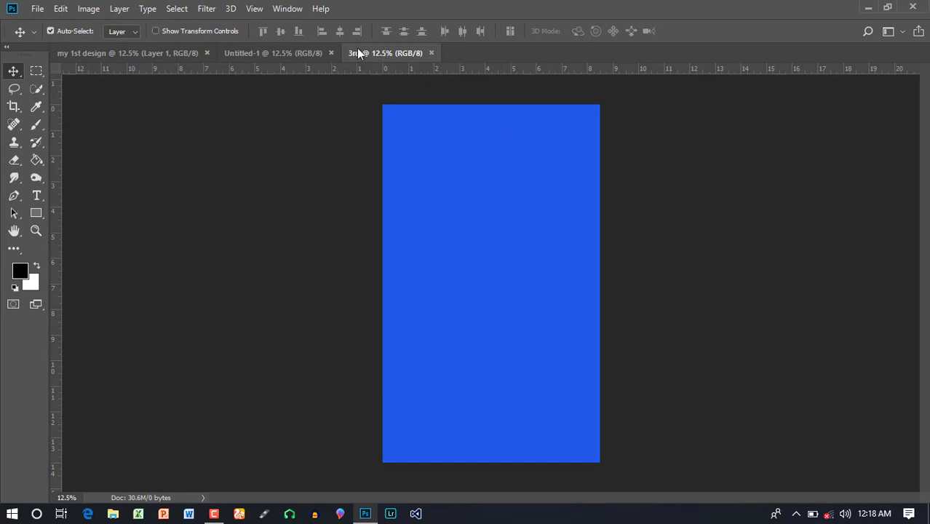
left_click(281, 48)
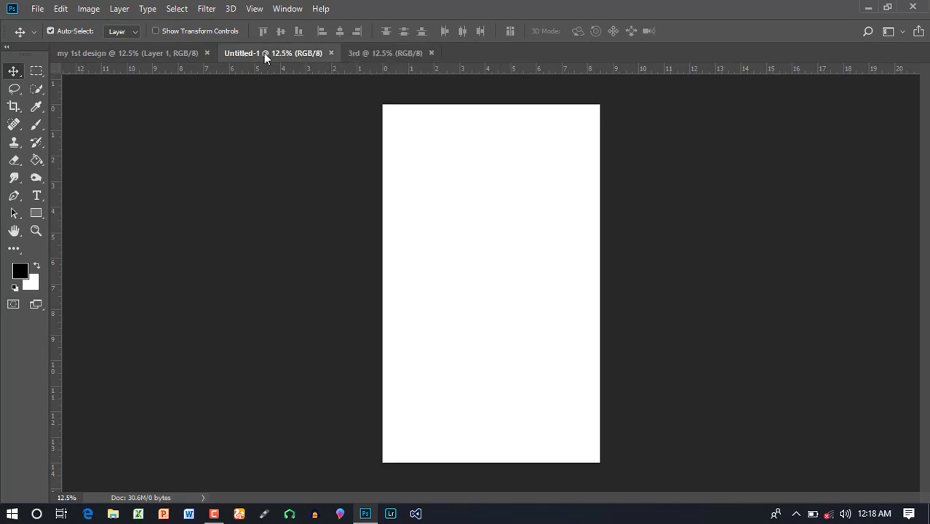
left_click(153, 54)
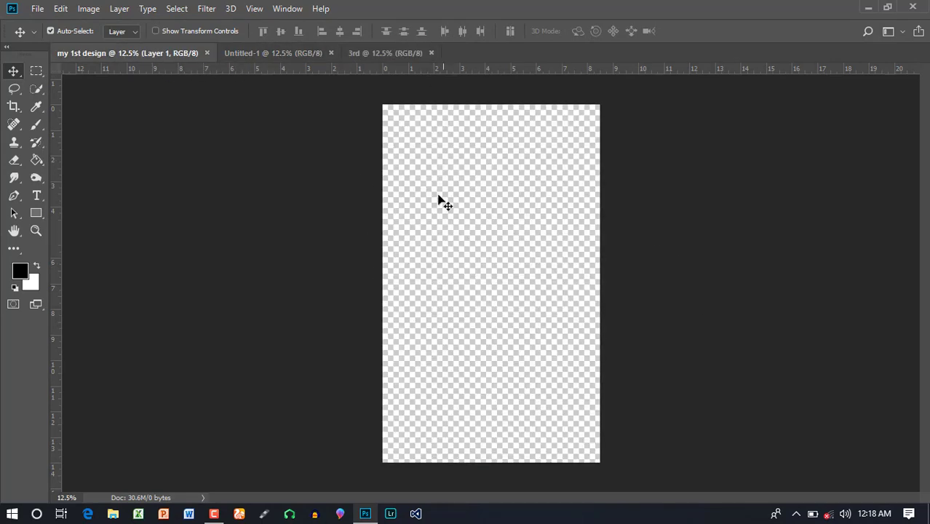
left_click(286, 59)
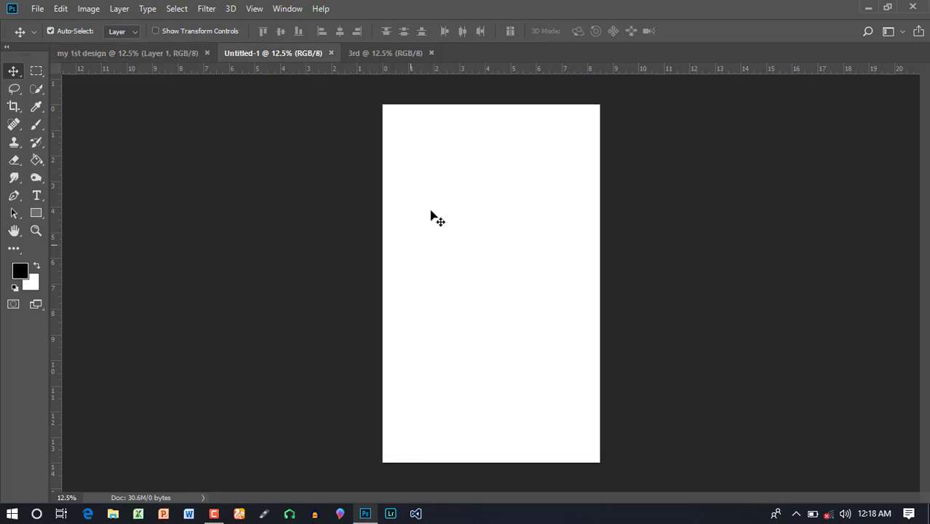
left_click(388, 52)
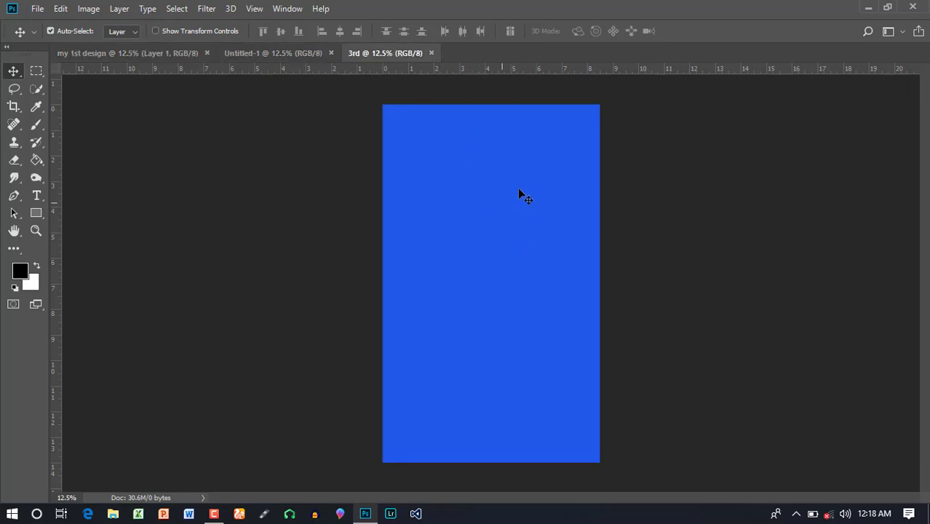